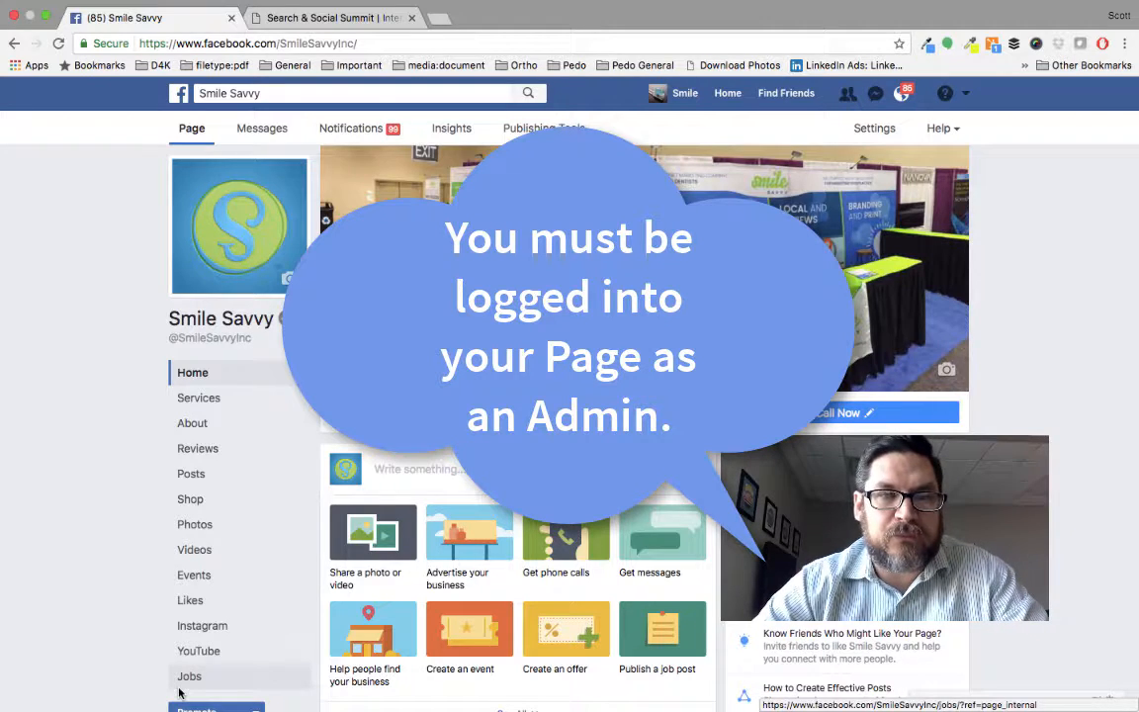
# Look through the existing posts on the Smile Savvy page and their boost options.
pyautogui.scroll(-1, 178, 693)
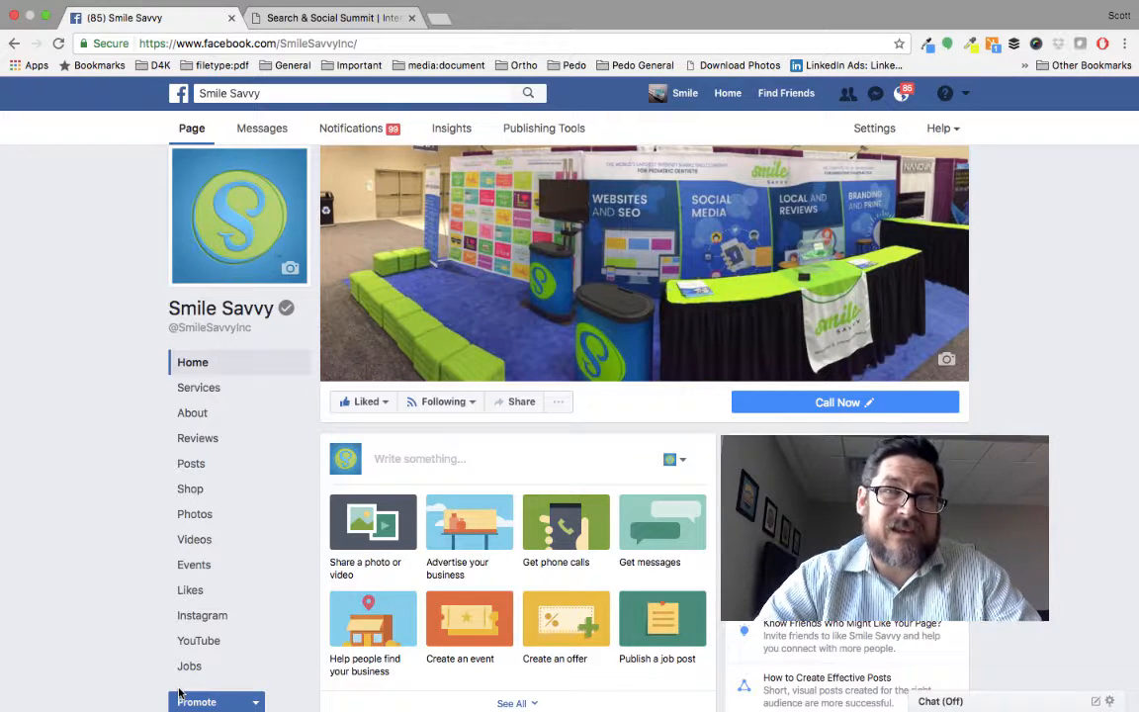
pyautogui.scroll(-8, 179, 693)
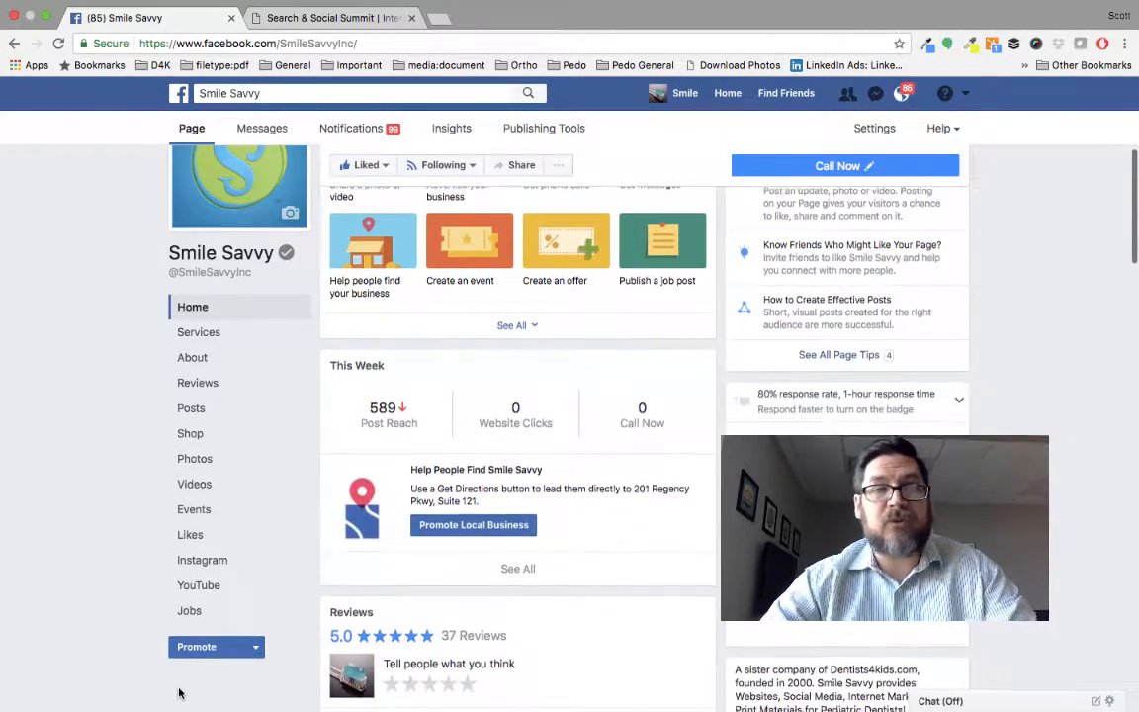
pyautogui.scroll(-12, 179, 693)
pyautogui.scroll(-5, 179, 693)
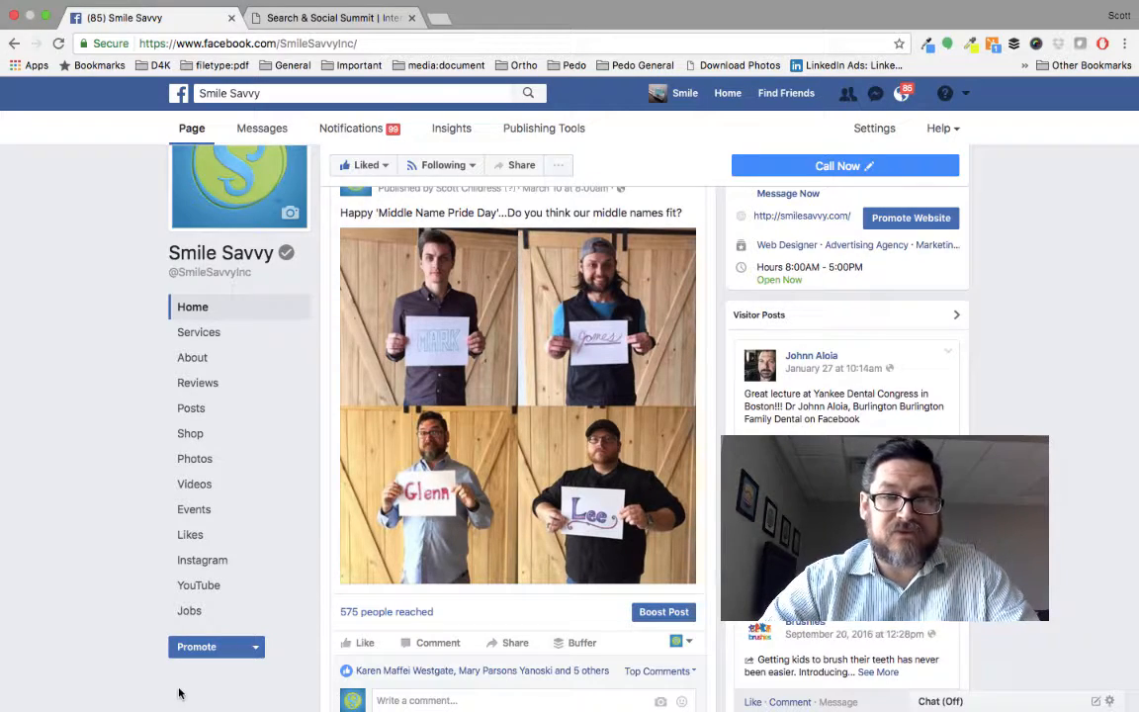
pyautogui.scroll(-5, 179, 693)
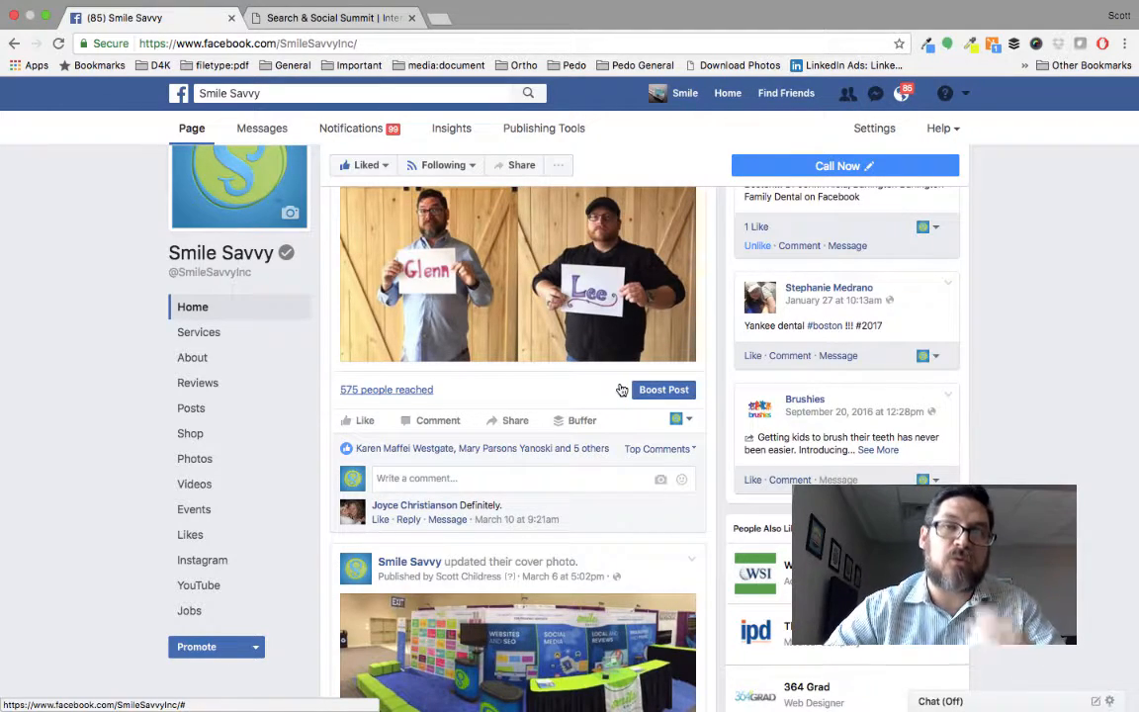
pyautogui.scroll(10, 621, 389)
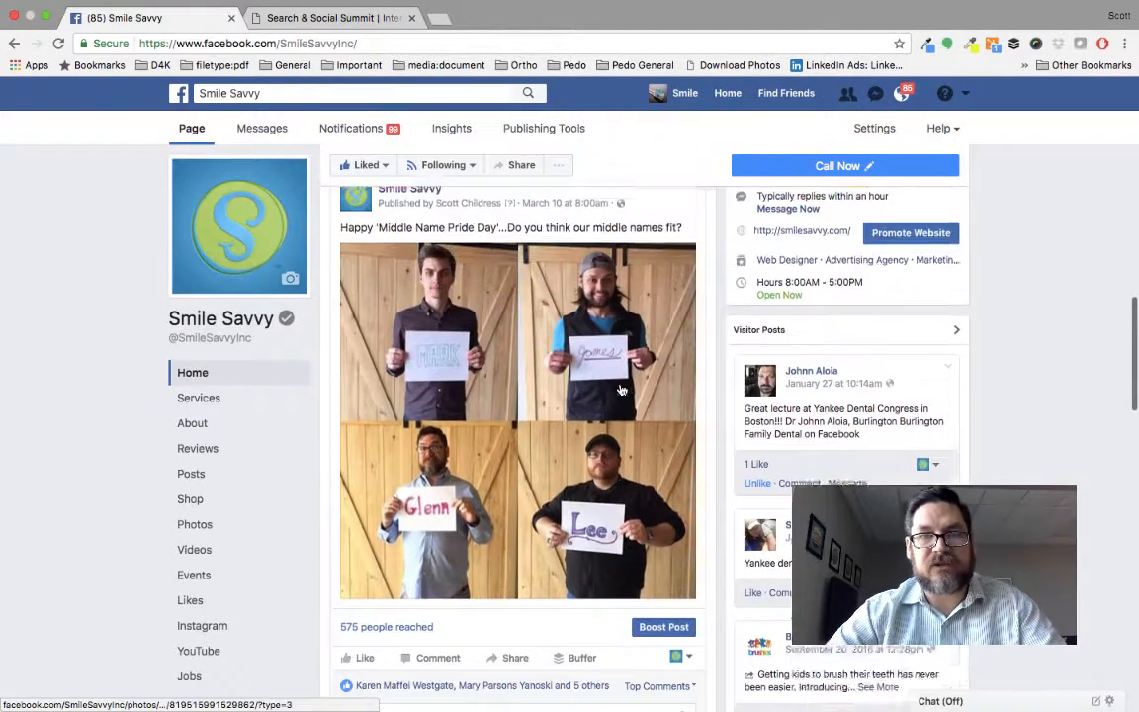
pyautogui.scroll(10, 621, 389)
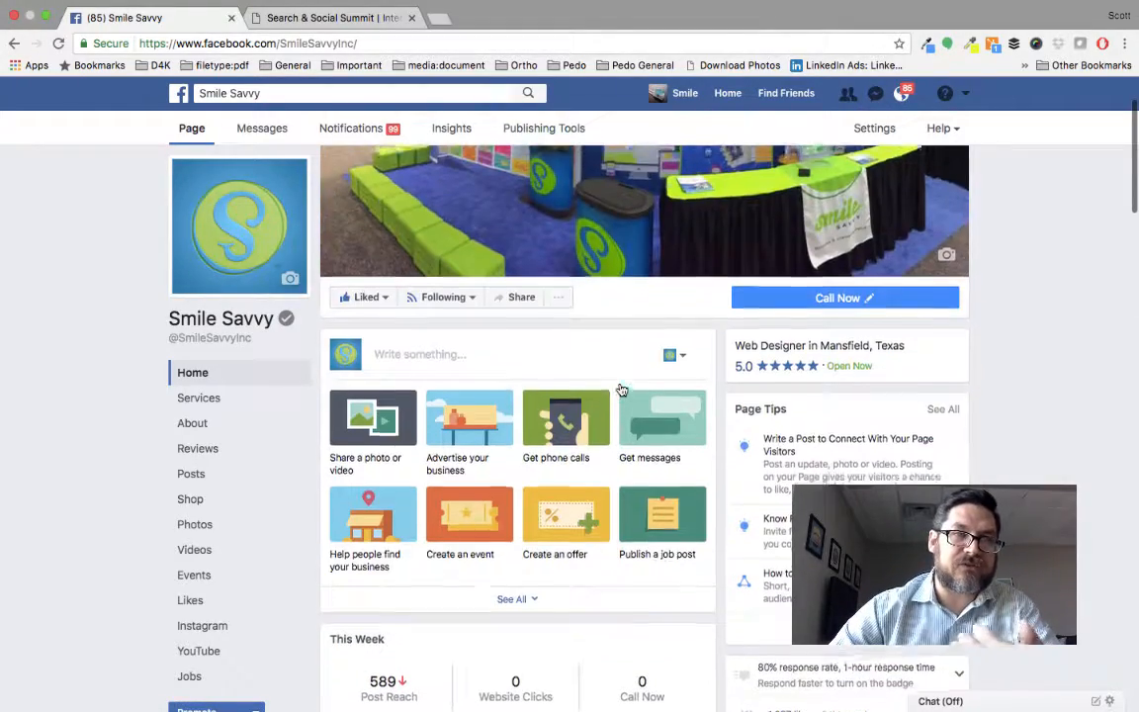
pyautogui.click(574, 361)
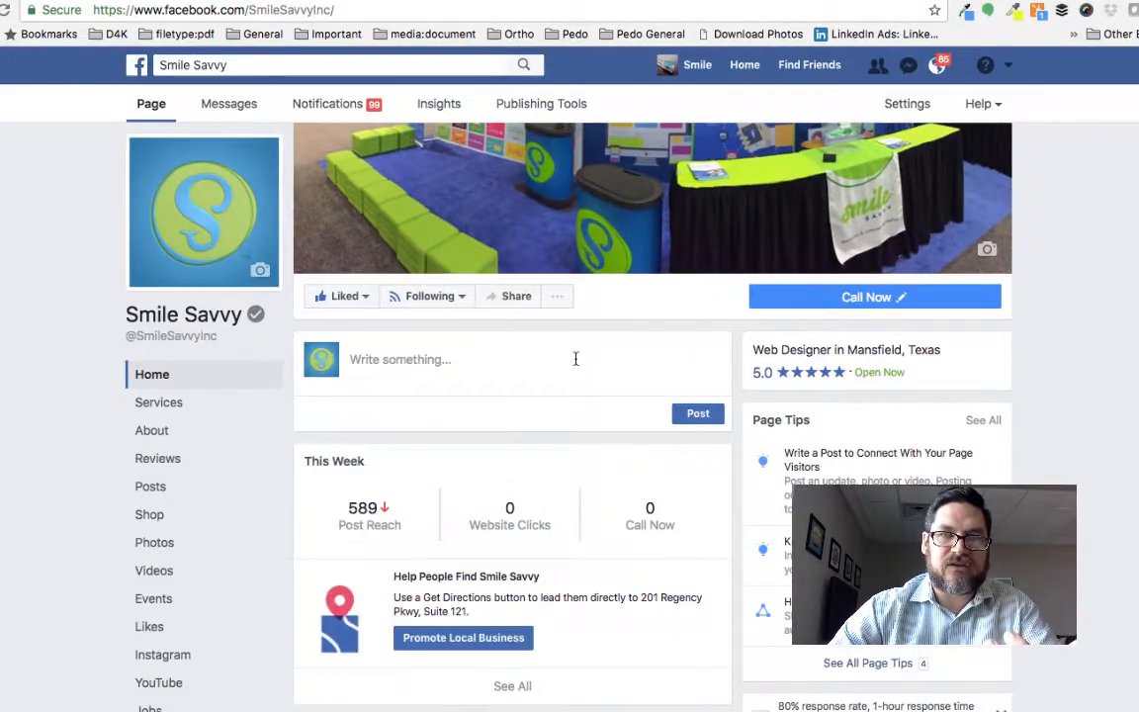
pyautogui.click(499, 358)
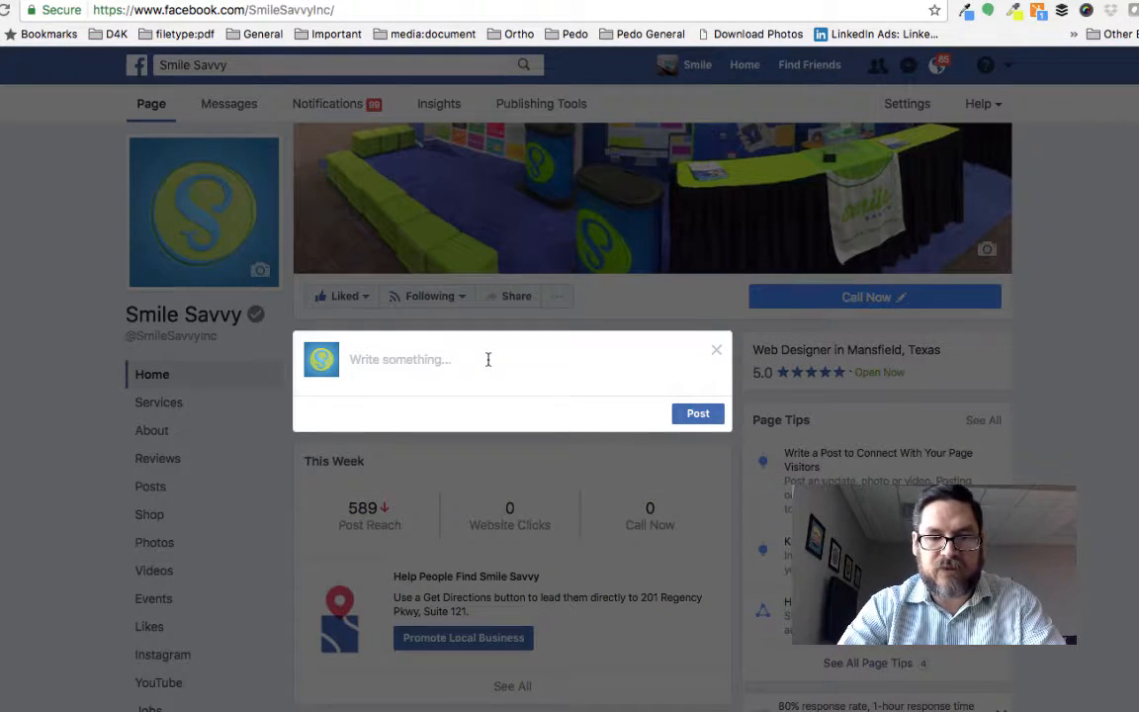
pyautogui.write("Don't wait and miss this deal - $50 off Search & Social Summit registration for pediatric dentists and their staff. Register Now: www.searchandsocialsummit.com")
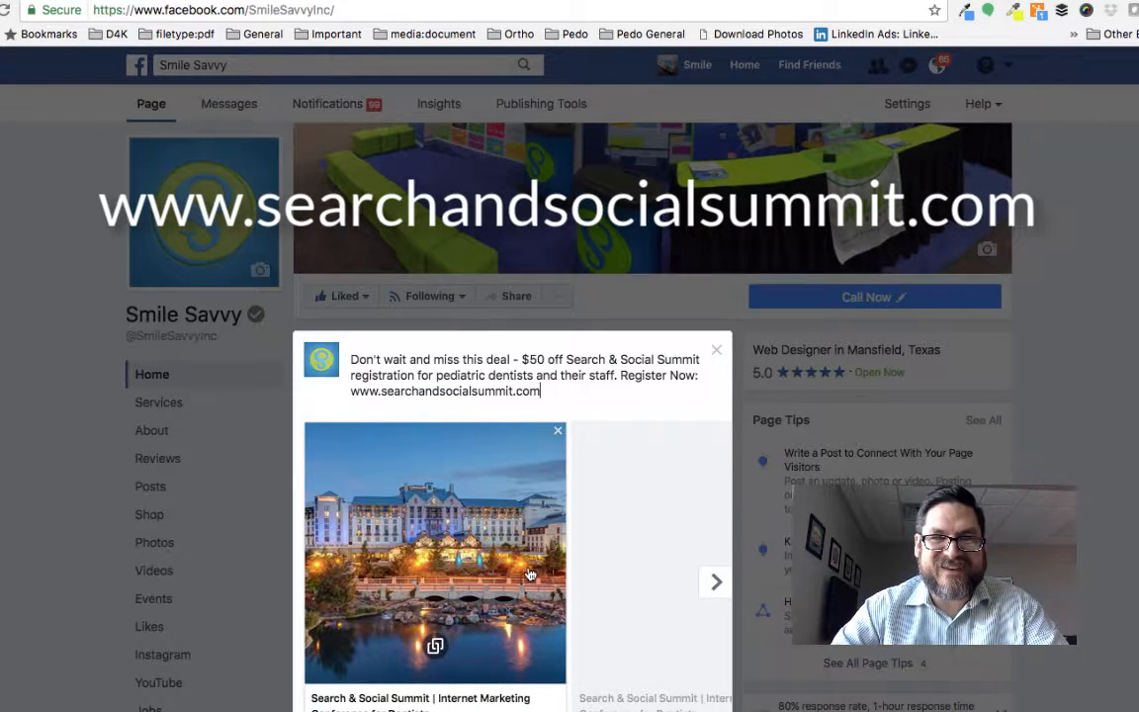
pyautogui.scroll(-2, 530, 574)
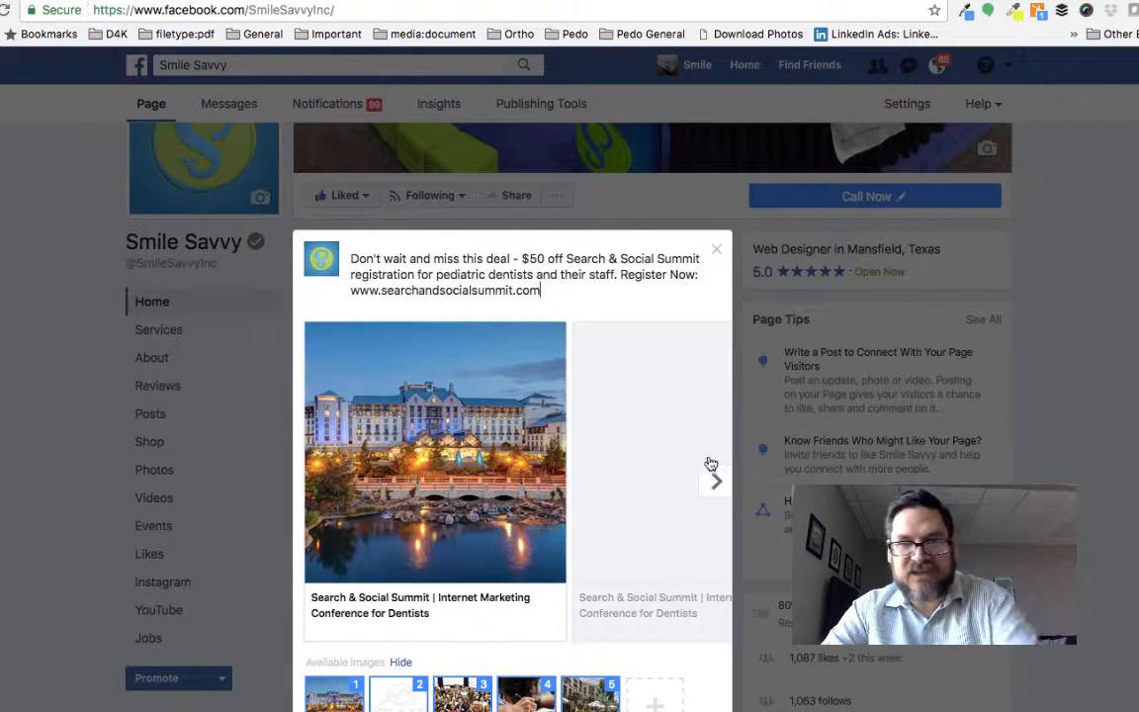
pyautogui.scroll(-5, 607, 492)
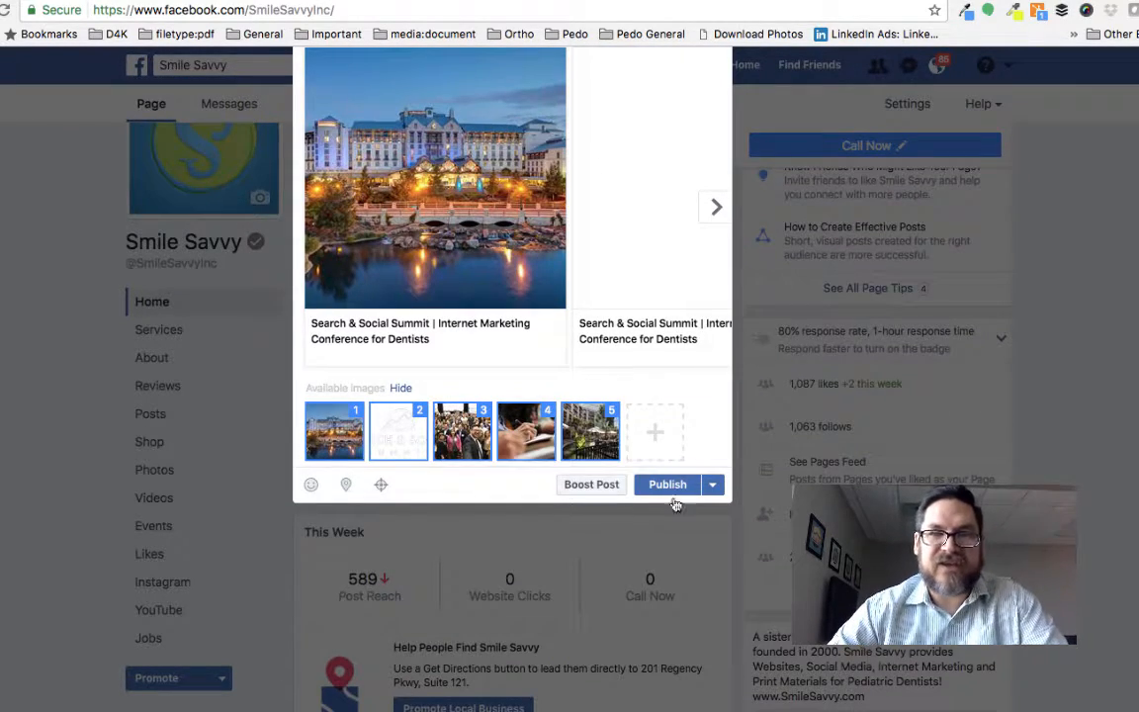
pyautogui.click(668, 485)
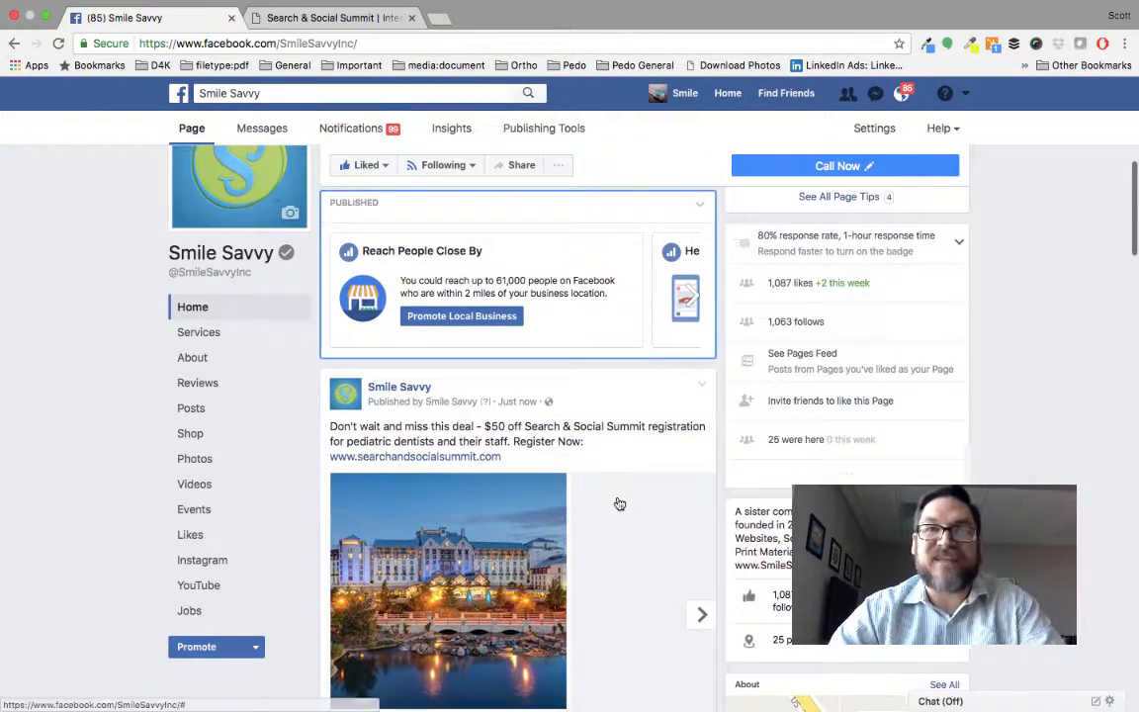
# Open the boost settings for the newly published Search & Social Summit post.
pyautogui.scroll(-3, 623, 518)
pyautogui.scroll(-2, 619, 504)
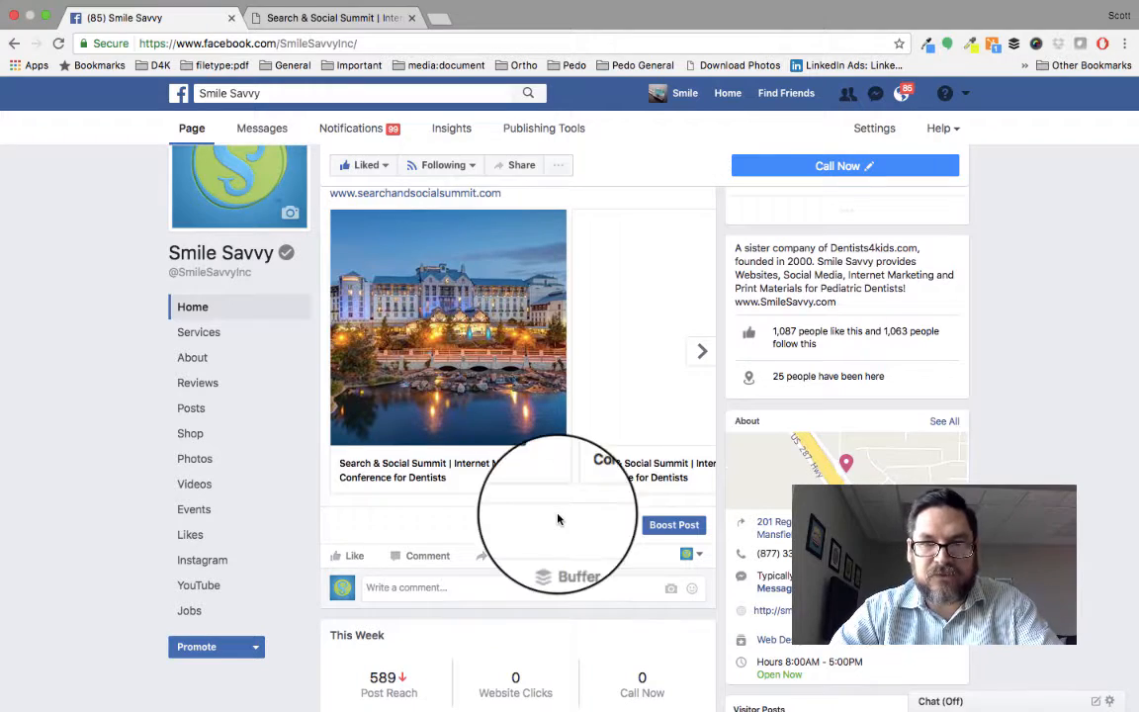
pyautogui.click(665, 531)
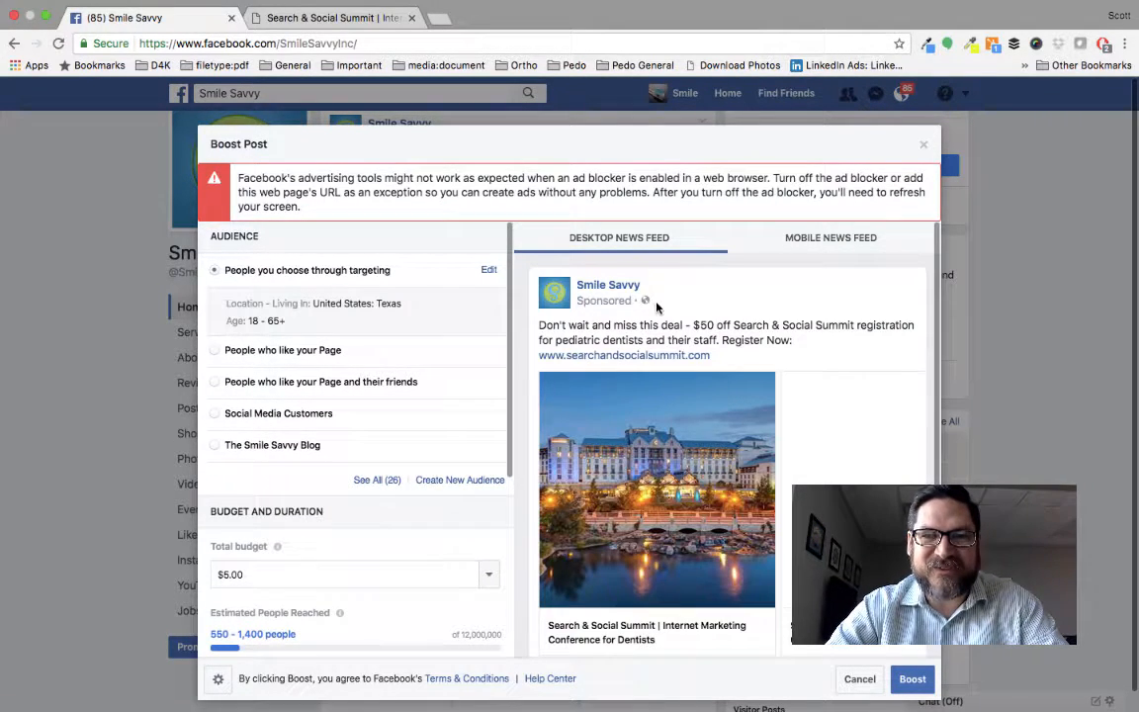
# Examine the audience choices, total budget, estimated reach and duration settings offered for the boost.
pyautogui.scroll(-1, 656, 308)
pyautogui.scroll(1, 656, 308)
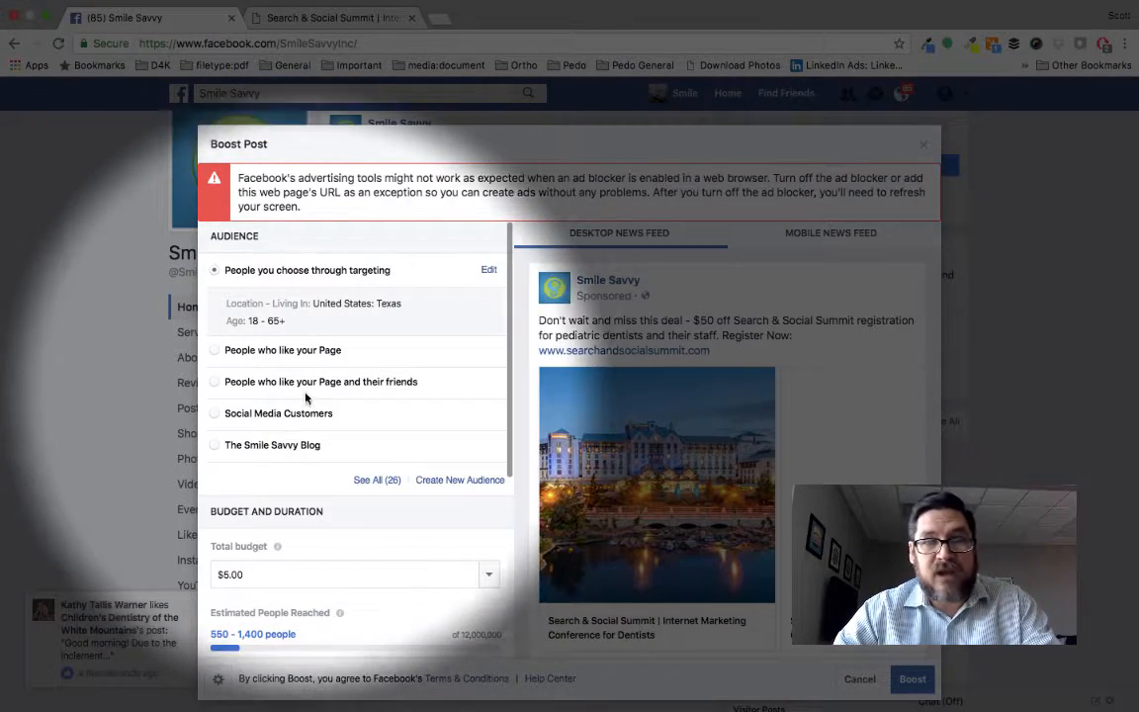
pyautogui.scroll(-1, 310, 406)
pyautogui.scroll(-1, 309, 403)
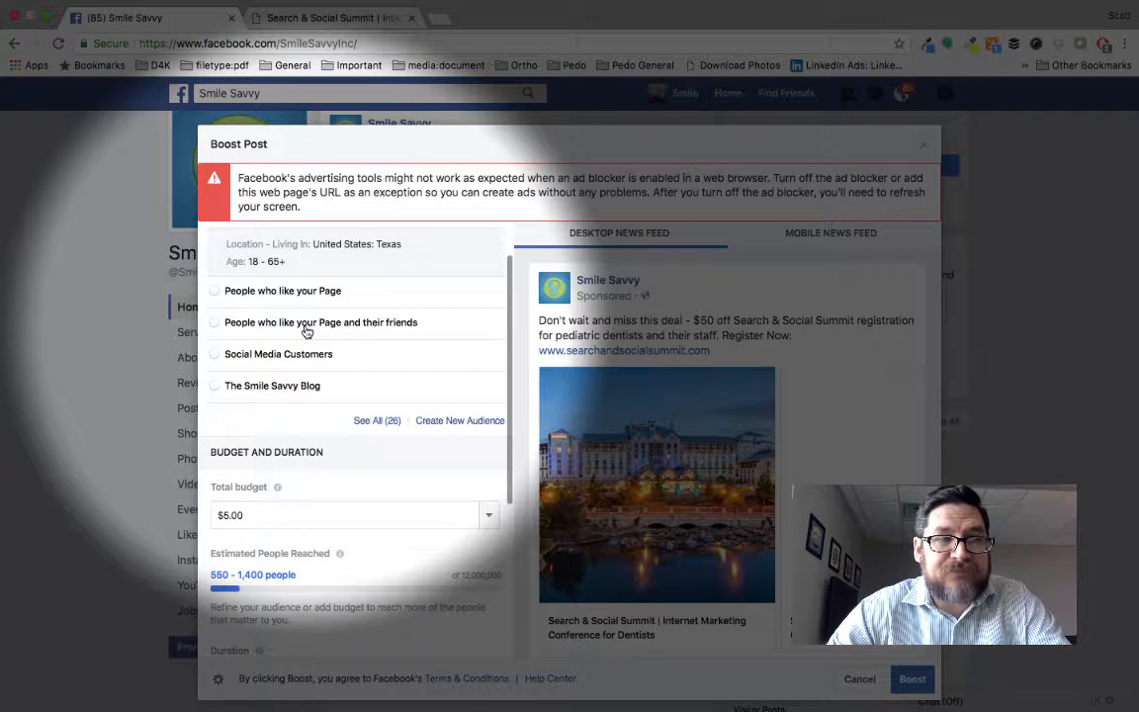
pyautogui.scroll(-1, 307, 332)
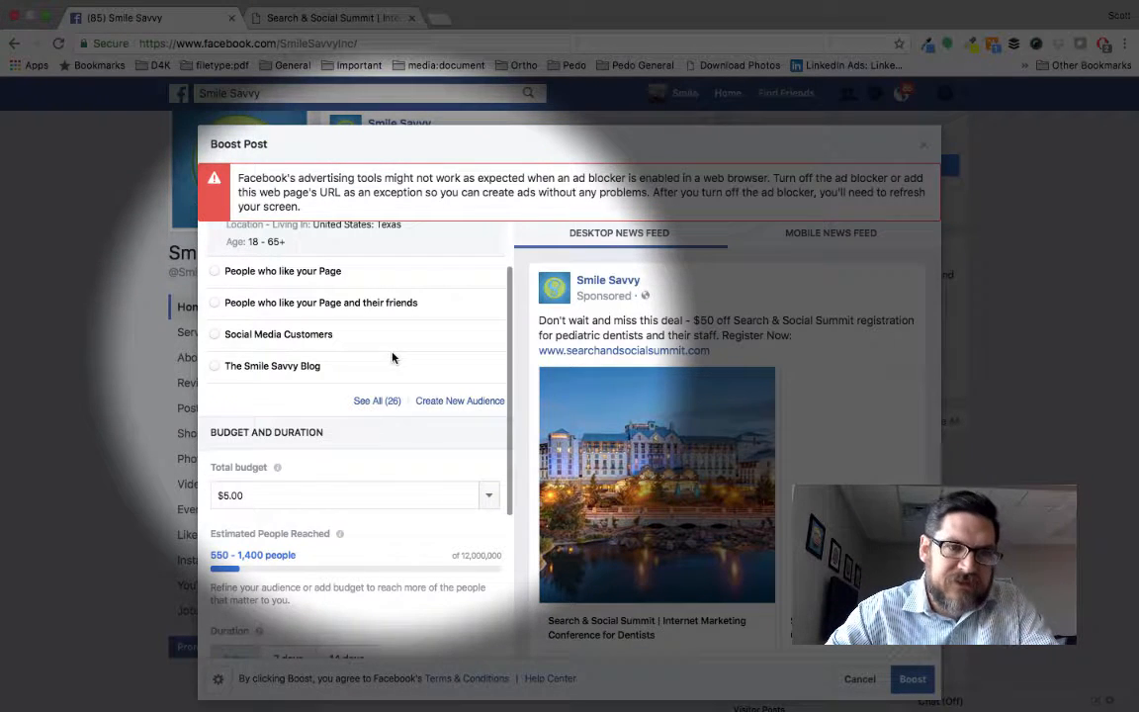
pyautogui.scroll(1, 391, 357)
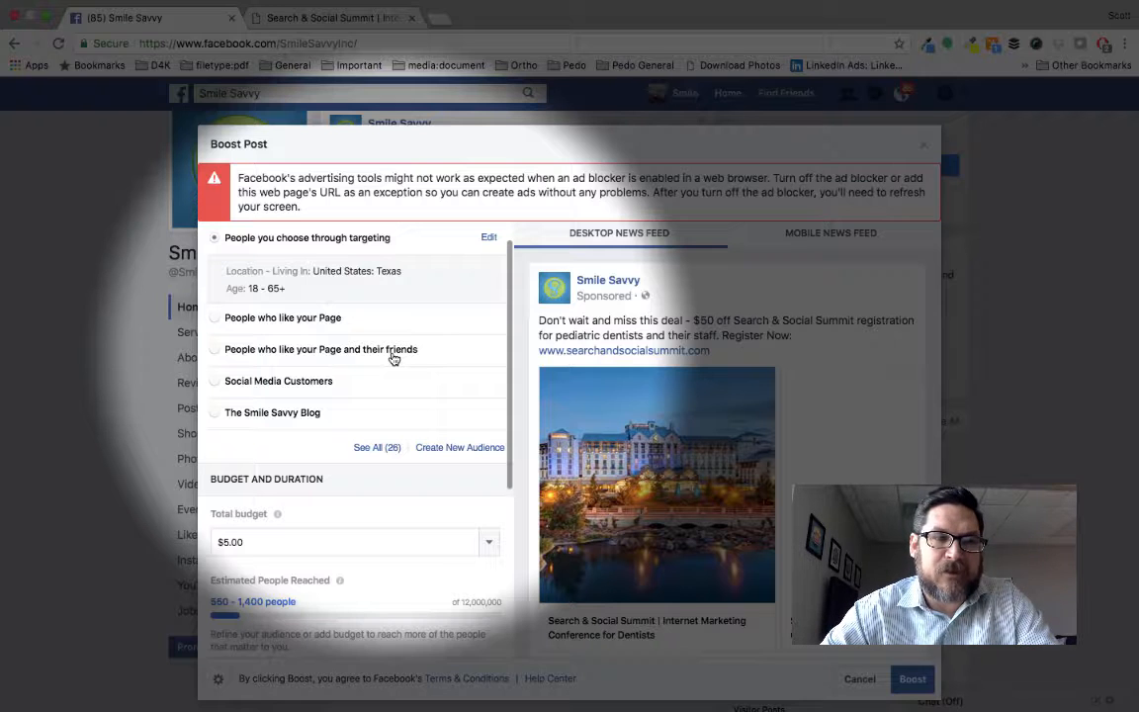
pyautogui.scroll(-5, 394, 358)
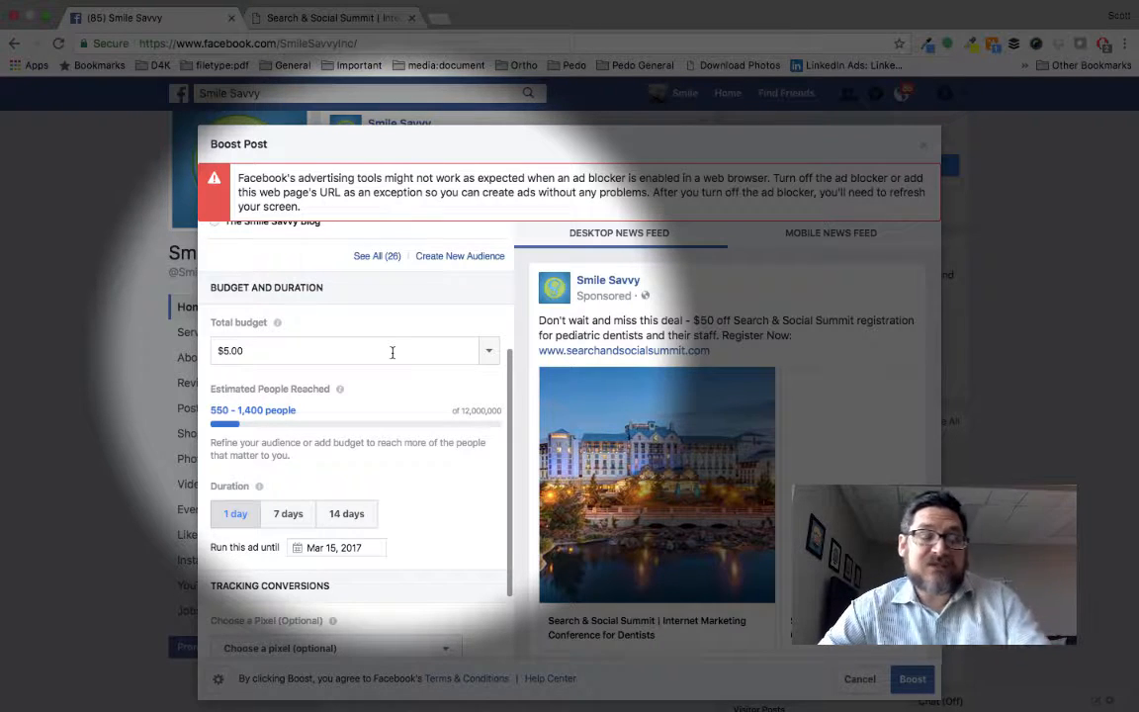
pyautogui.scroll(5, 394, 358)
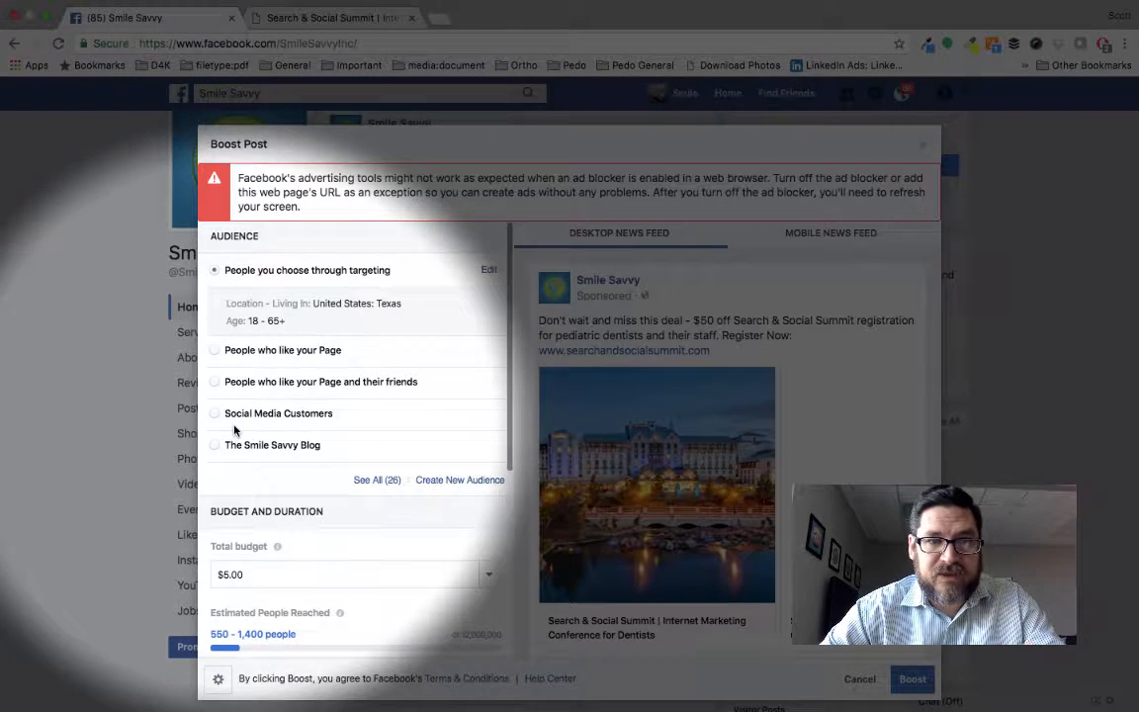
# Set the boost audience to people who like the Page and their friends, and check the budget, duration and payment settings.
pyautogui.click(219, 383)
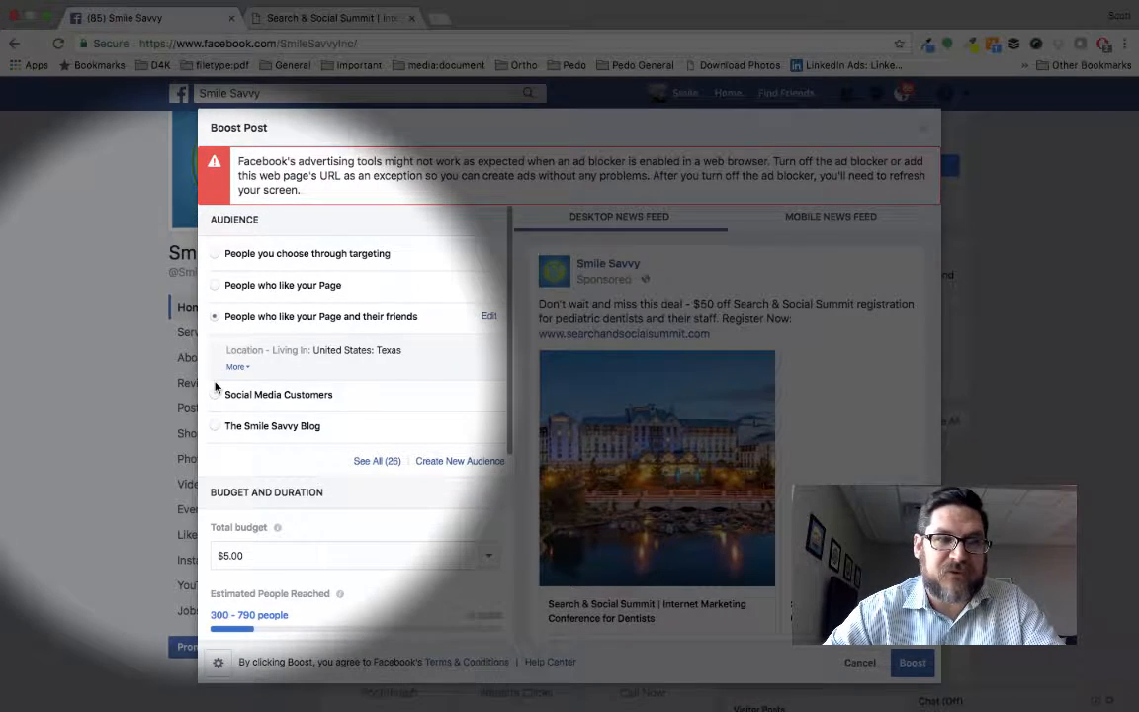
pyautogui.scroll(-5, 216, 386)
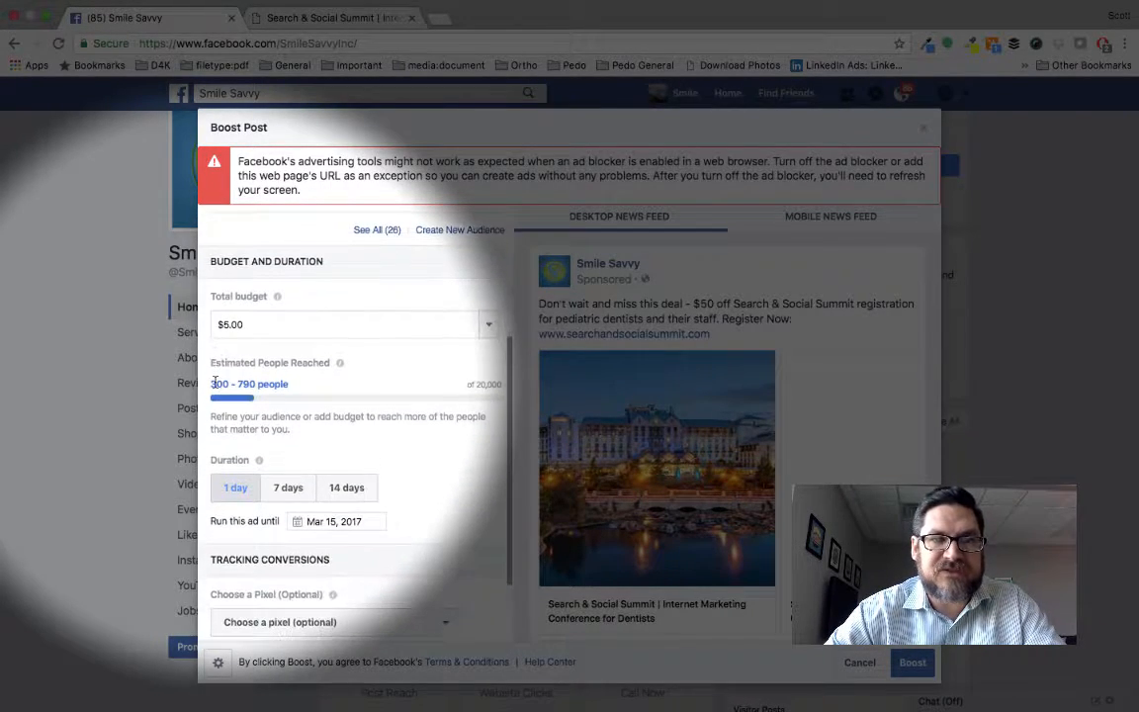
pyautogui.scroll(-1, 309, 395)
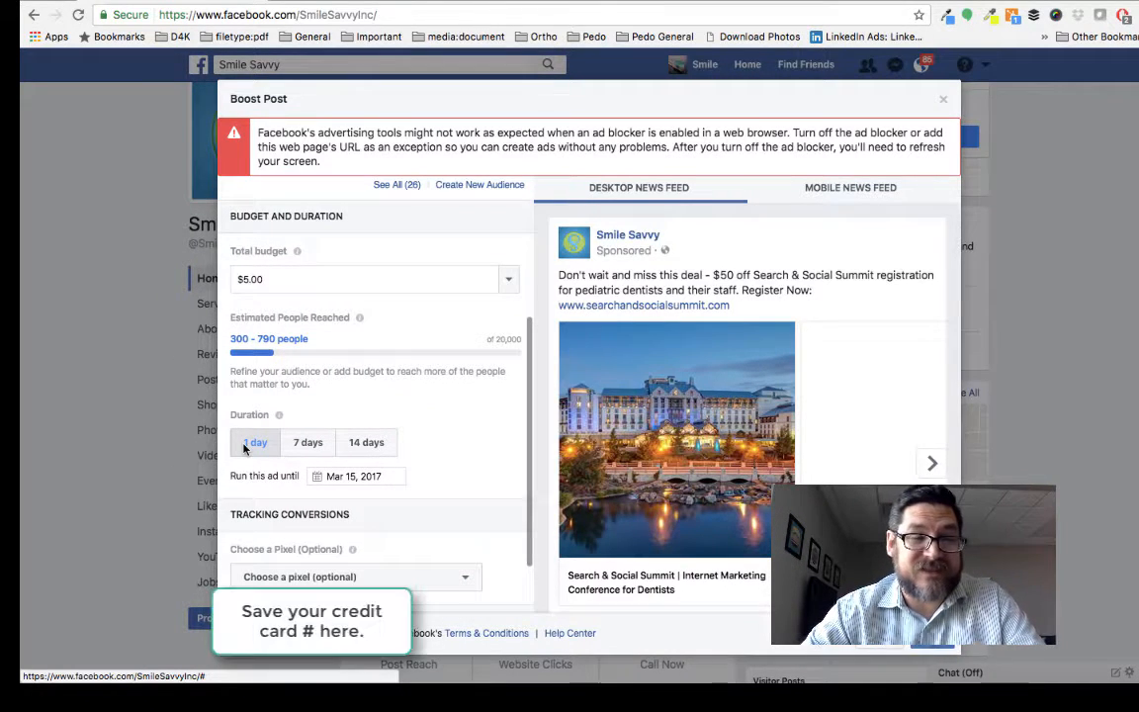
pyautogui.scroll(-2, 244, 449)
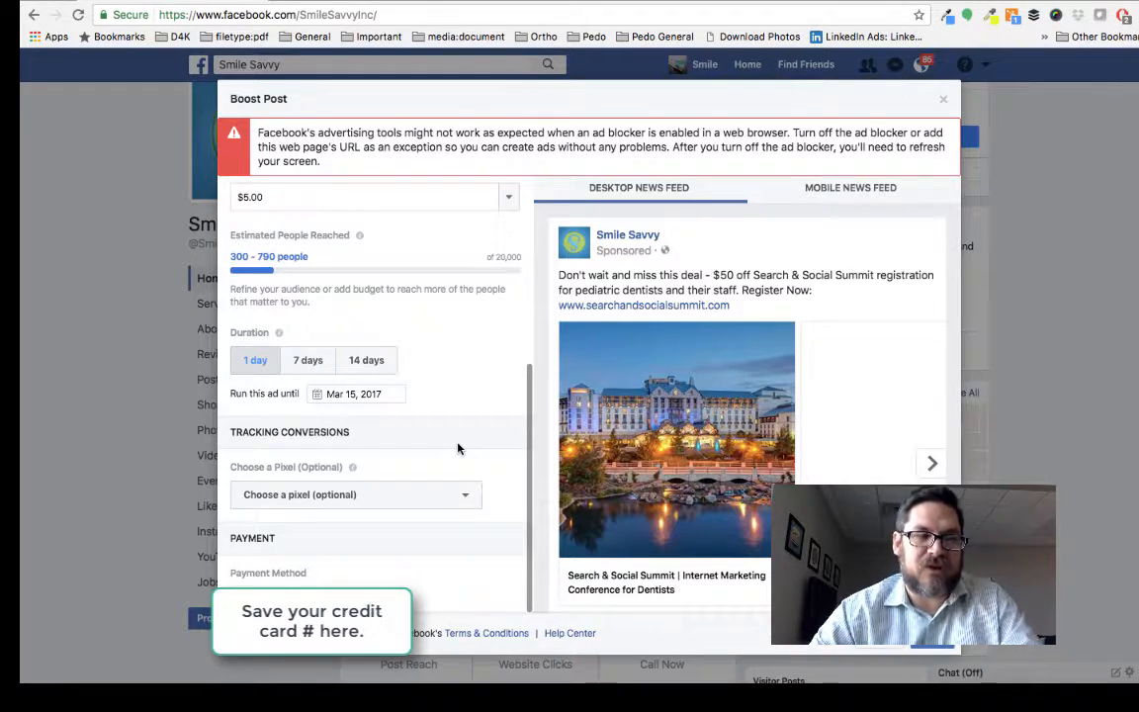
pyautogui.scroll(2, 458, 449)
pyautogui.scroll(4, 458, 449)
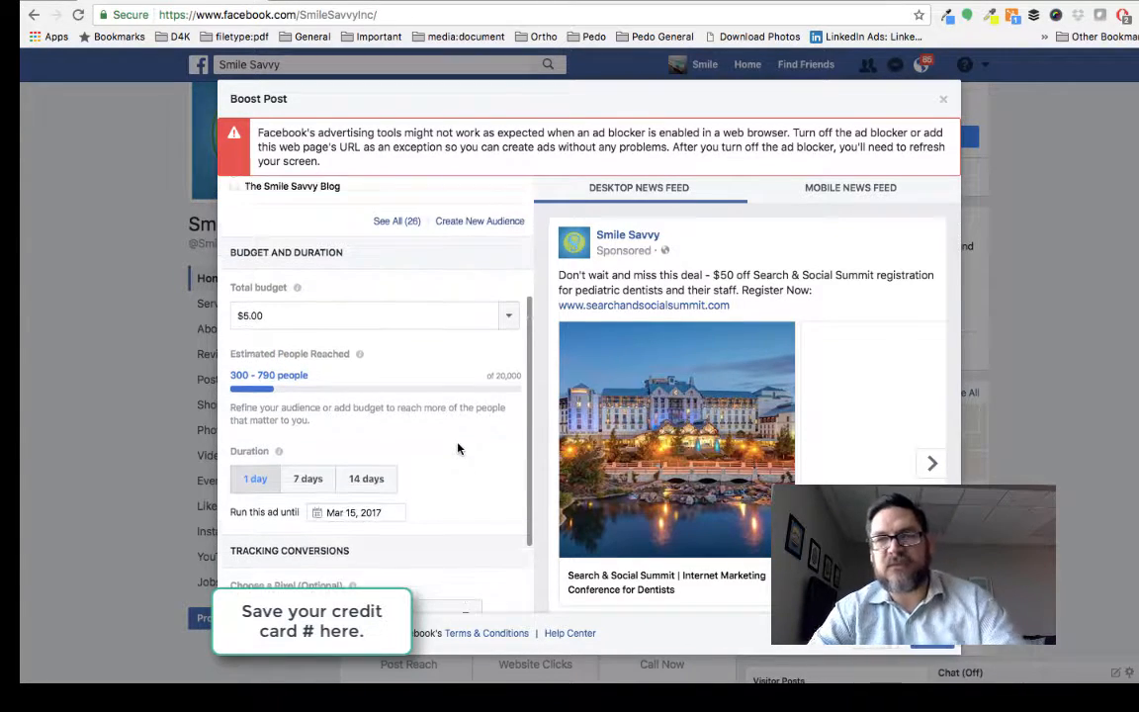
pyautogui.scroll(3, 457, 449)
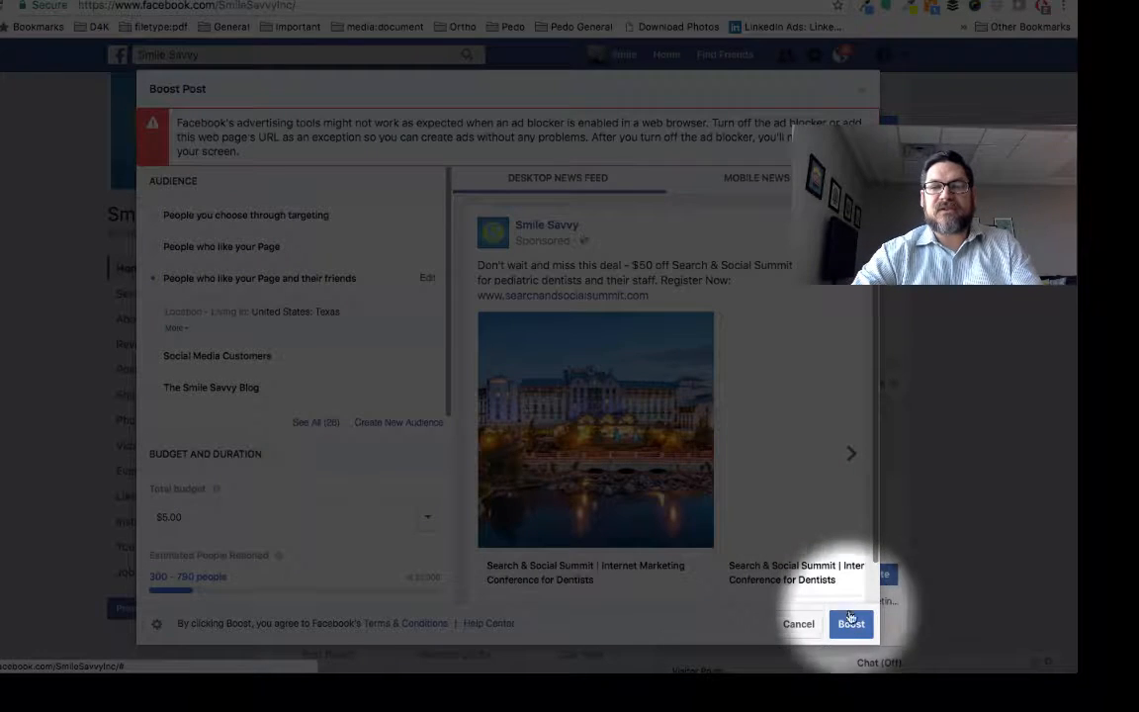
# Submit the 1-day boost with a $5.00 budget and check the boosted post on the page.
pyautogui.click(850, 628)
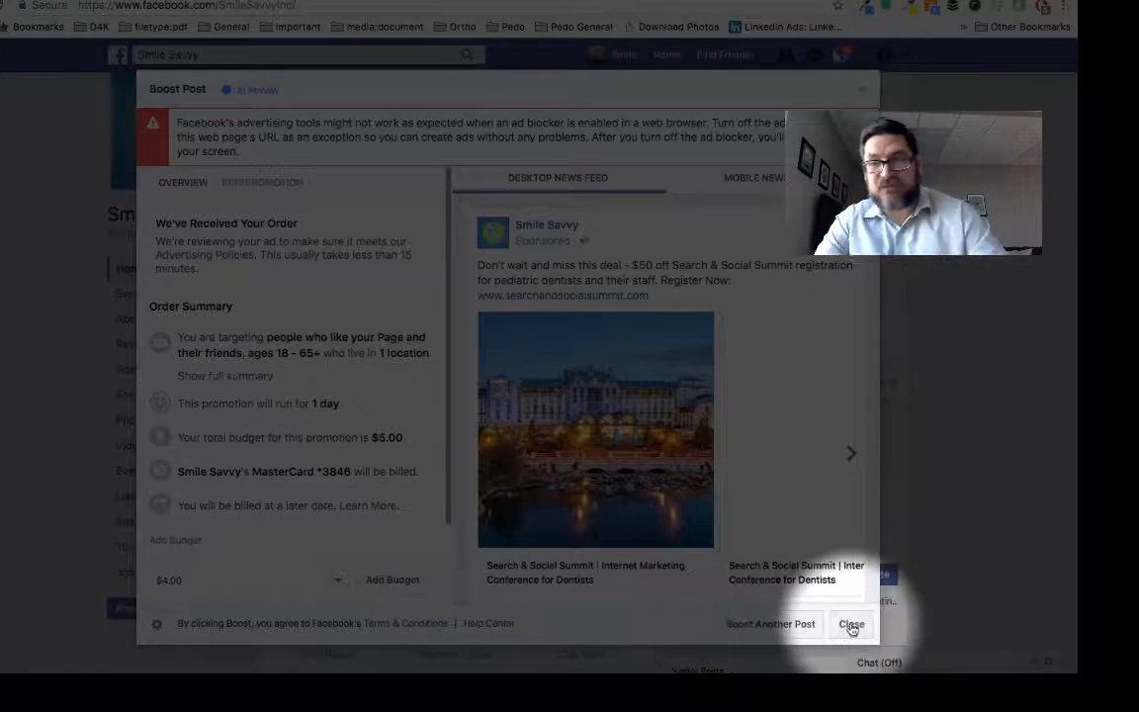
pyautogui.click(853, 625)
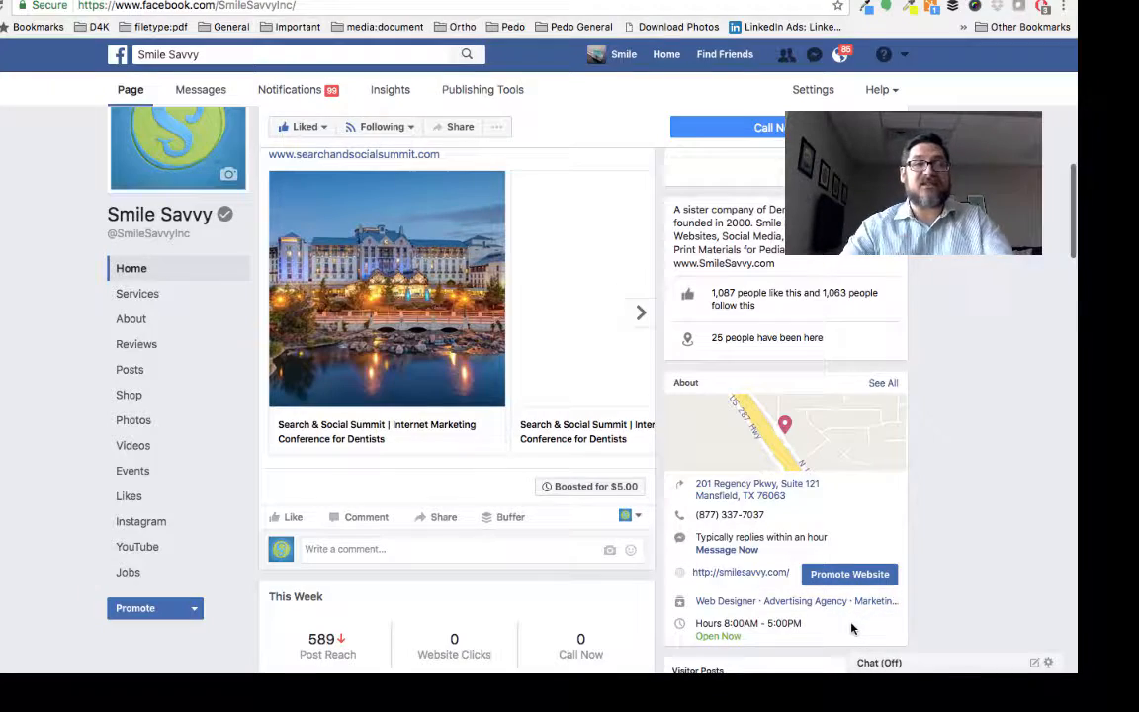
pyautogui.scroll(-3, 852, 628)
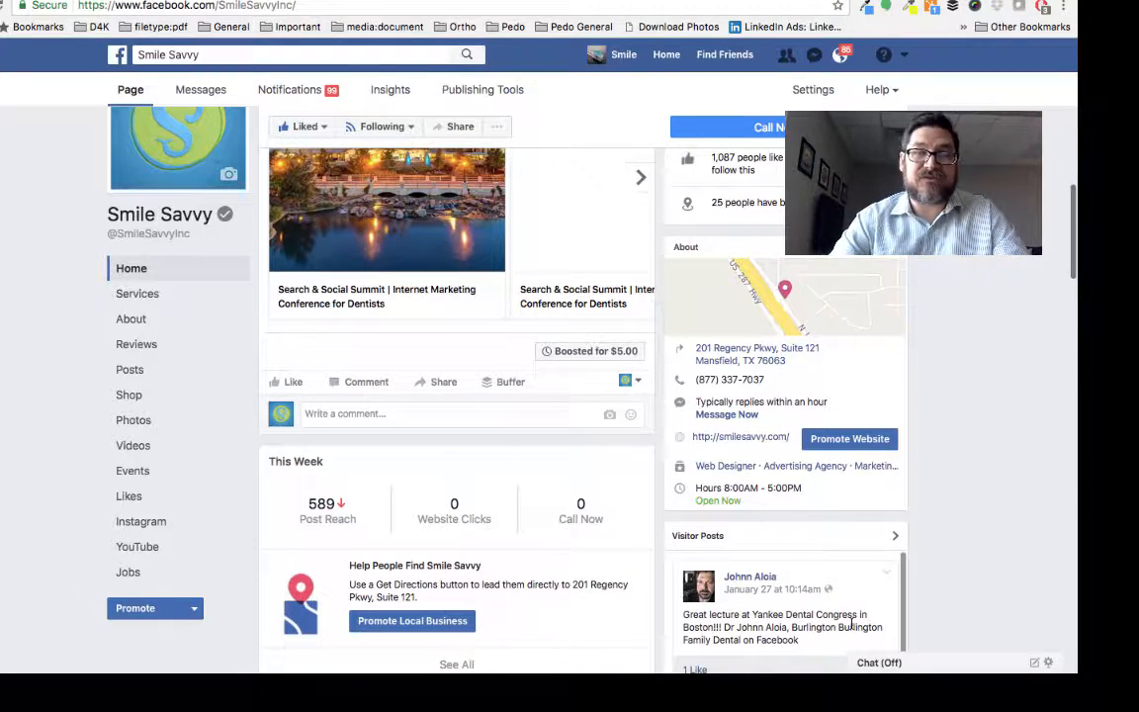
pyautogui.scroll(5, 473, 486)
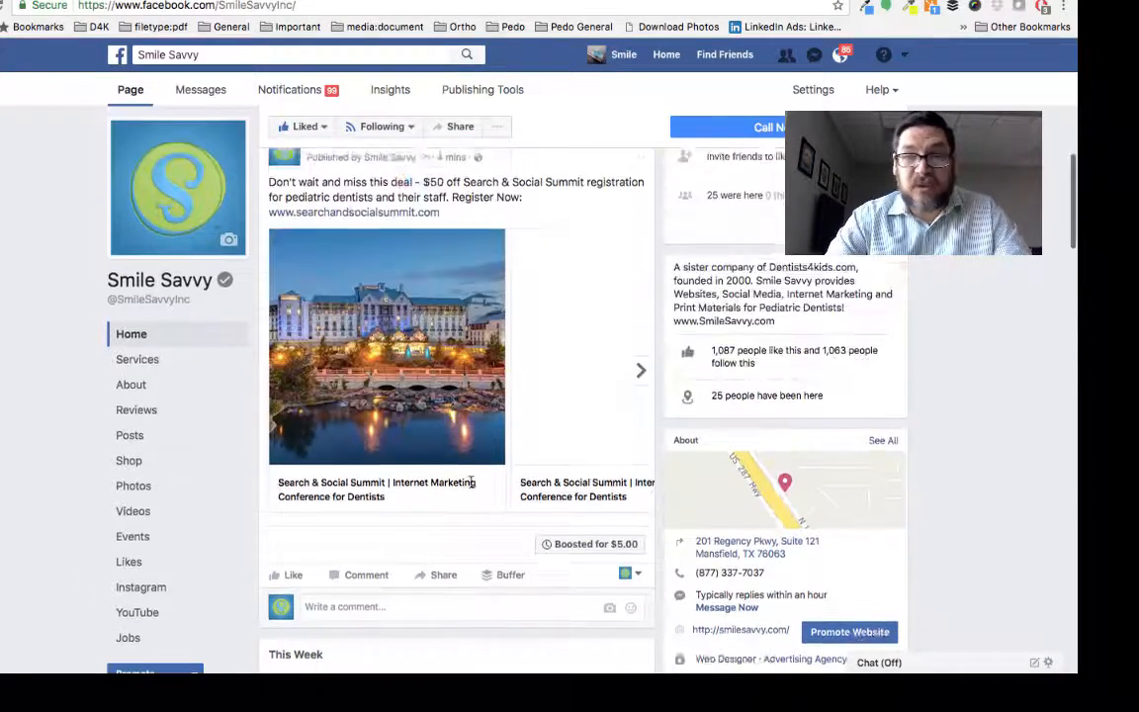
pyautogui.scroll(5, 473, 488)
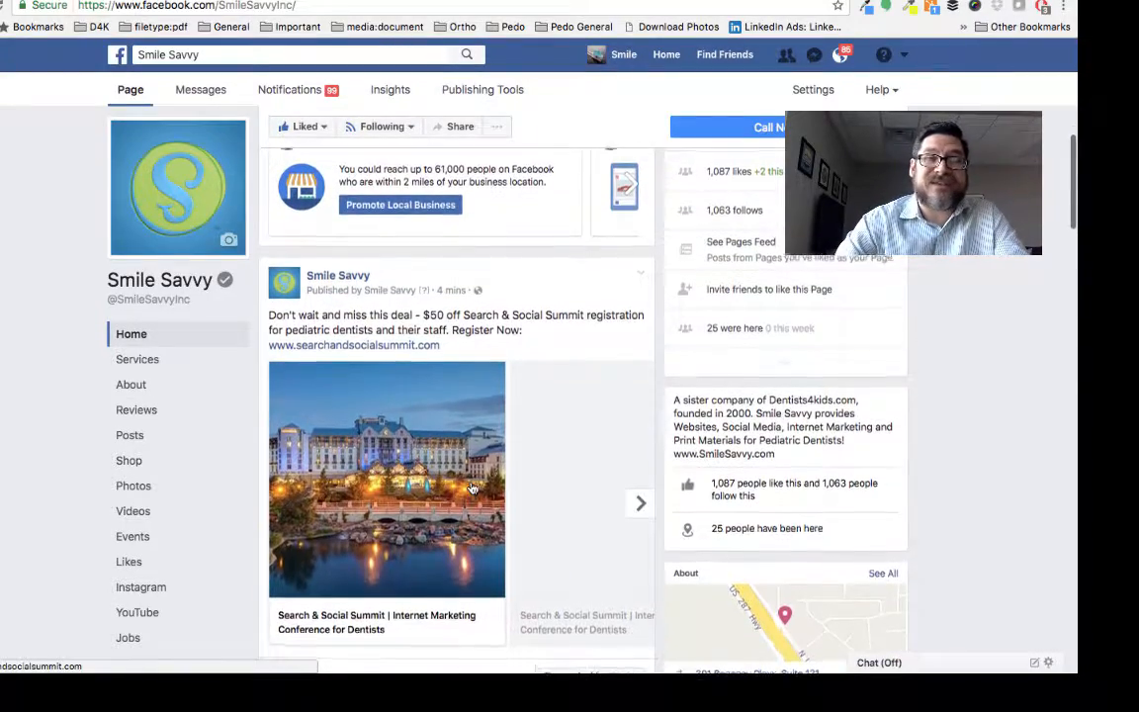
pyautogui.scroll(12, 472, 489)
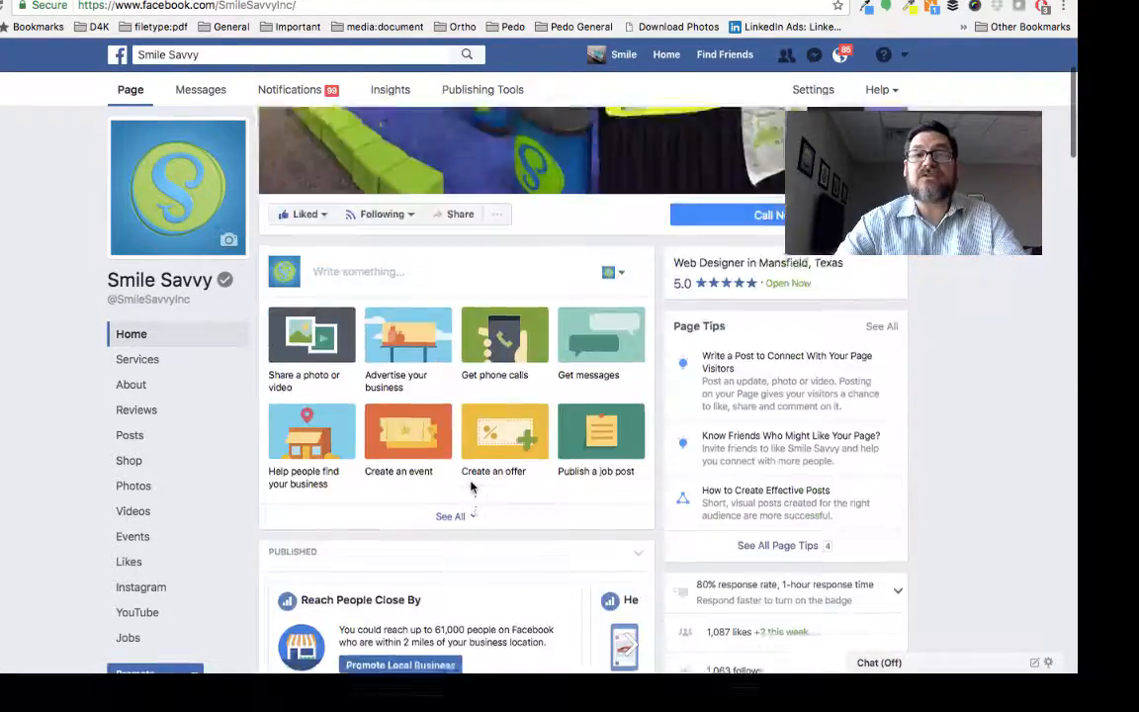